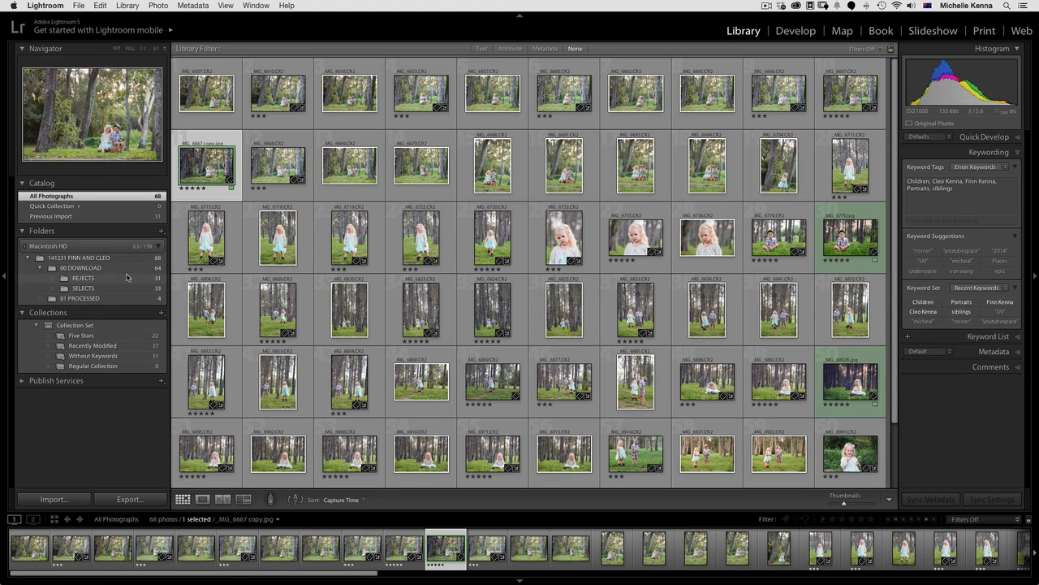
Create a top-level collection set named Collection Set 2, not nested inside another collection set
{"action": "left_click", "coordinate": [161, 312]}
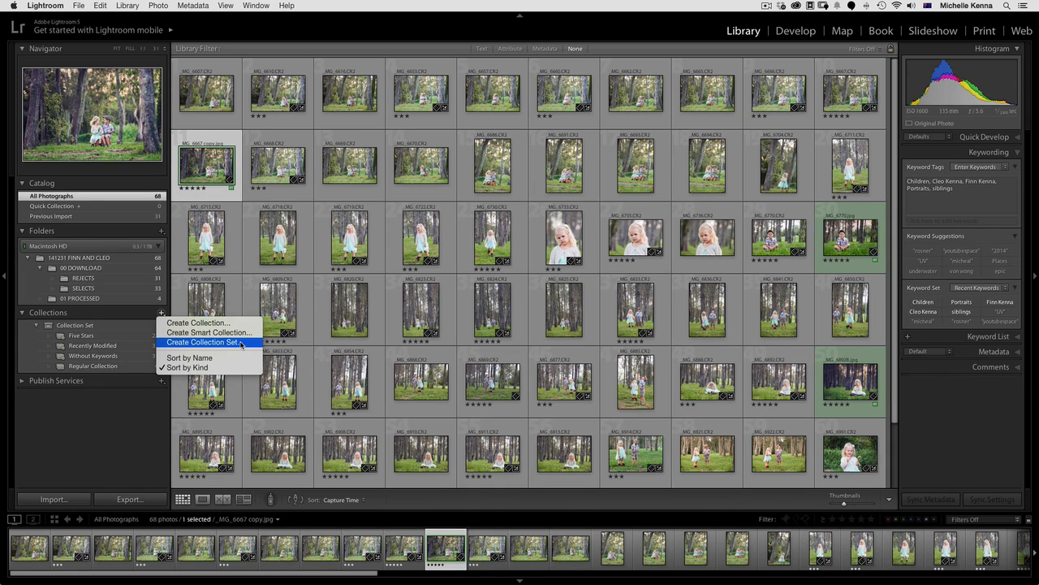
{"action": "left_click", "coordinate": [203, 342]}
{"action": "key", "text": "Right"}
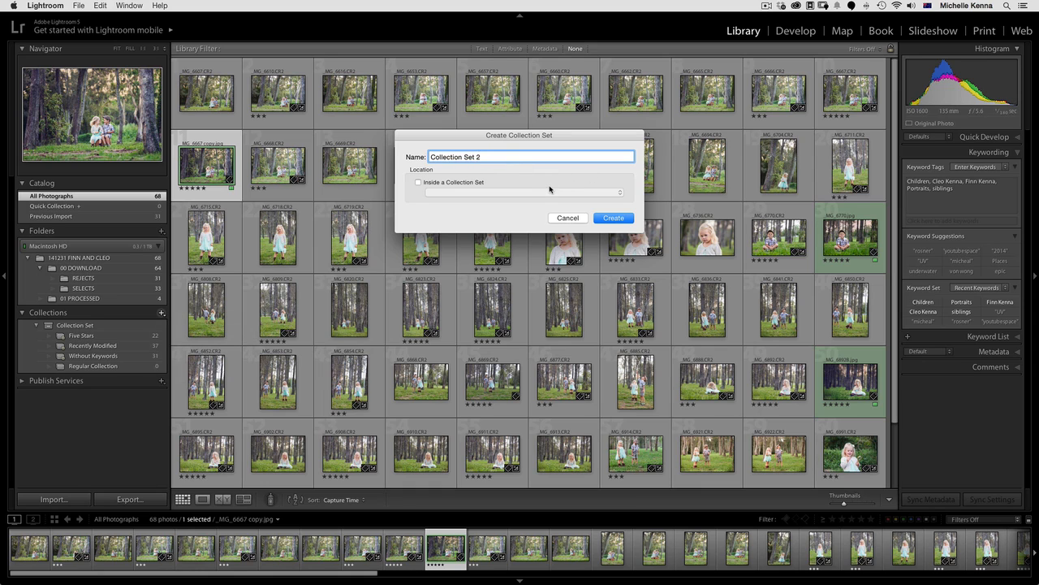
{"action": "left_click", "coordinate": [459, 183]}
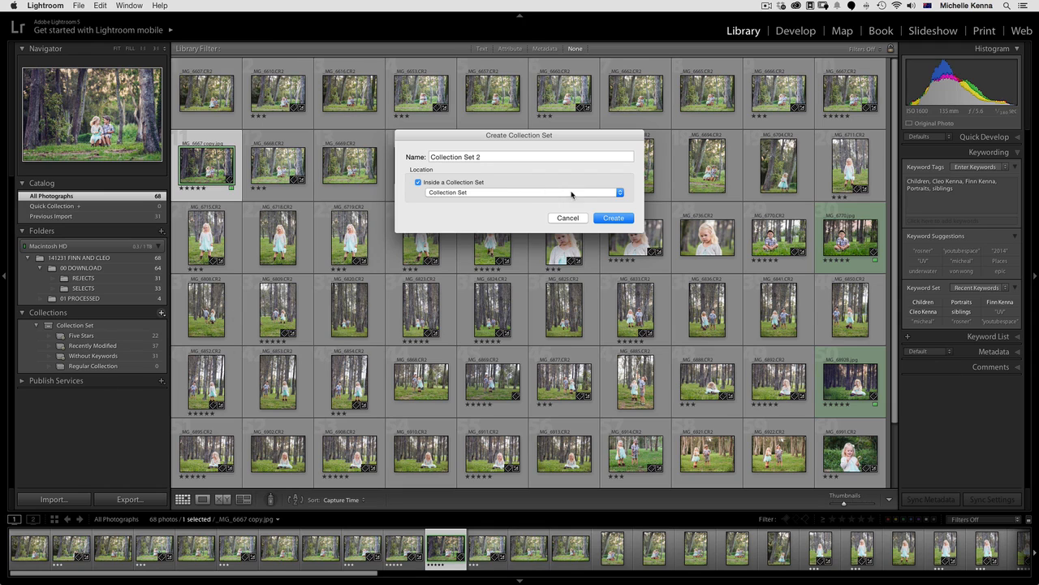
{"action": "left_click", "coordinate": [467, 183]}
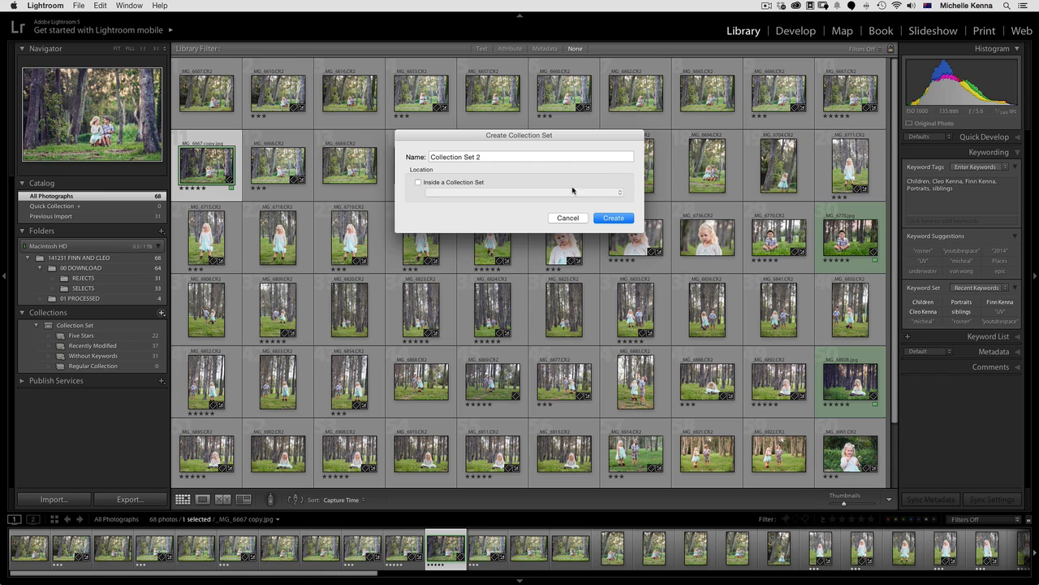
{"action": "left_click", "coordinate": [621, 220]}
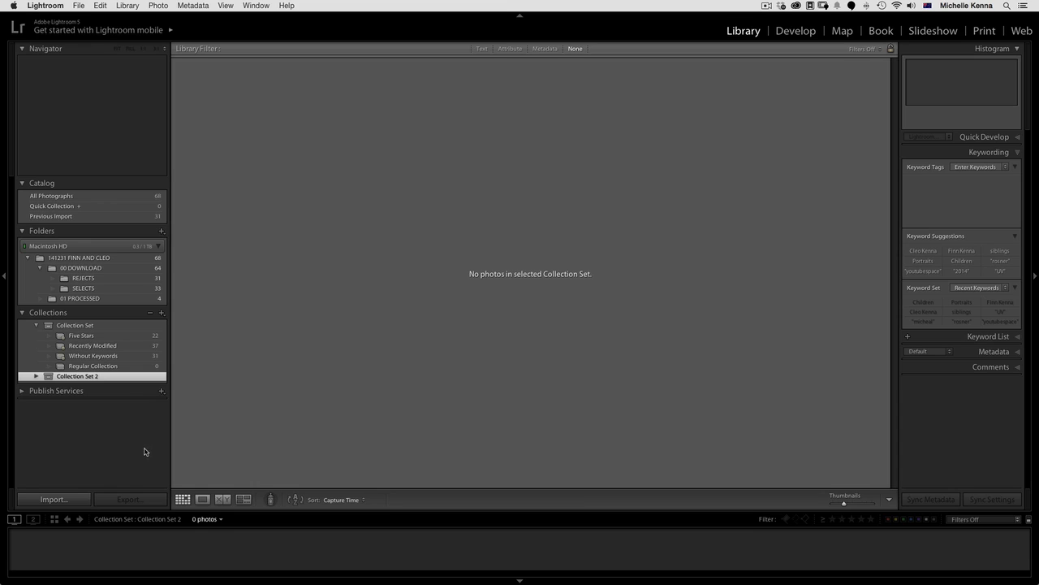
Create a regular collection named Favourites inside Collection Set 2
{"action": "left_click", "coordinate": [161, 312]}
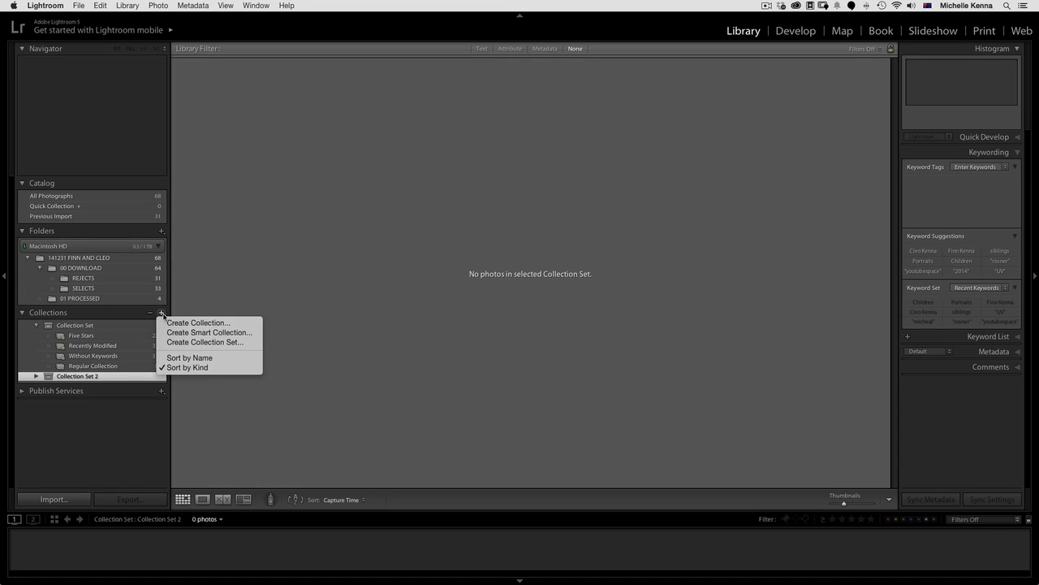
{"action": "left_click", "coordinate": [256, 323]}
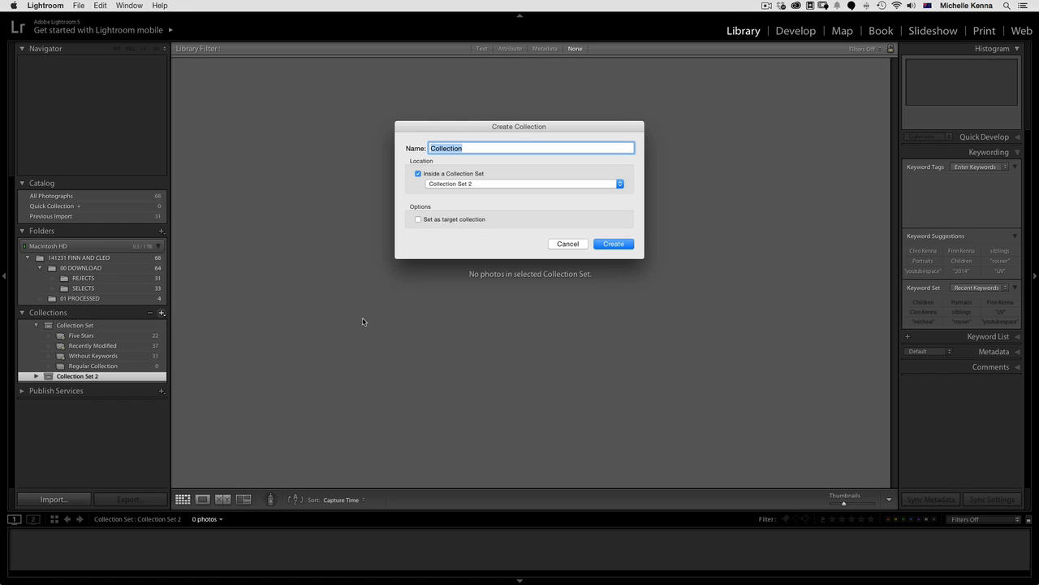
{"action": "type", "text": "Favourites"}
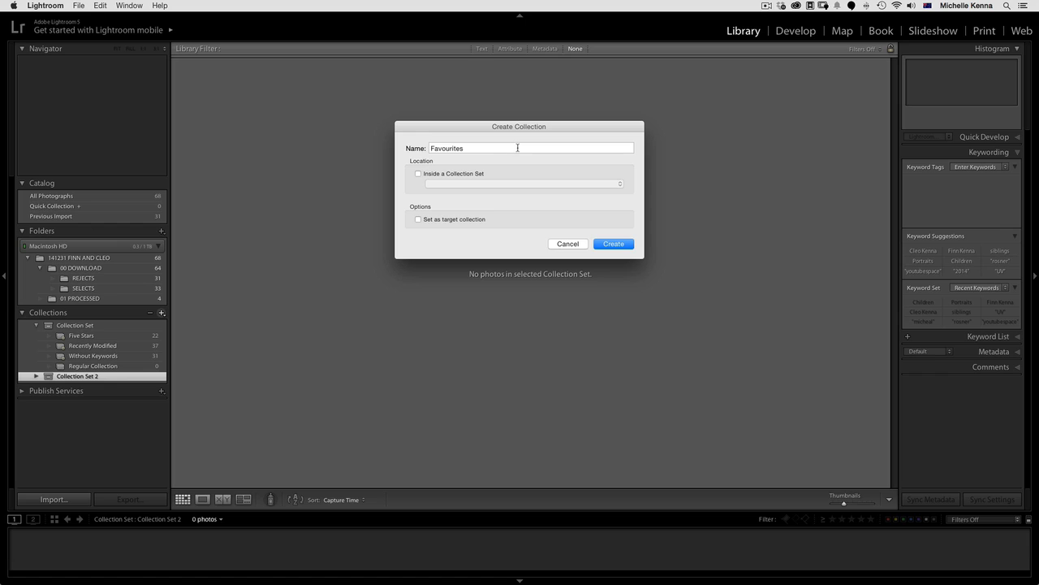
{"action": "left_click", "coordinate": [459, 173]}
{"action": "left_click", "coordinate": [493, 184]}
{"action": "left_click", "coordinate": [492, 185]}
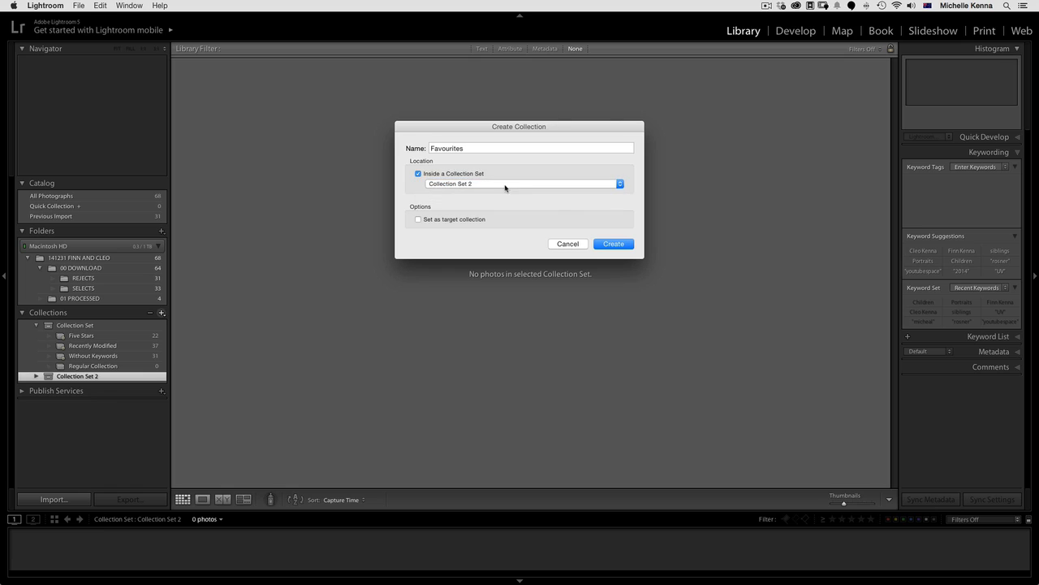
{"action": "left_click", "coordinate": [625, 245]}
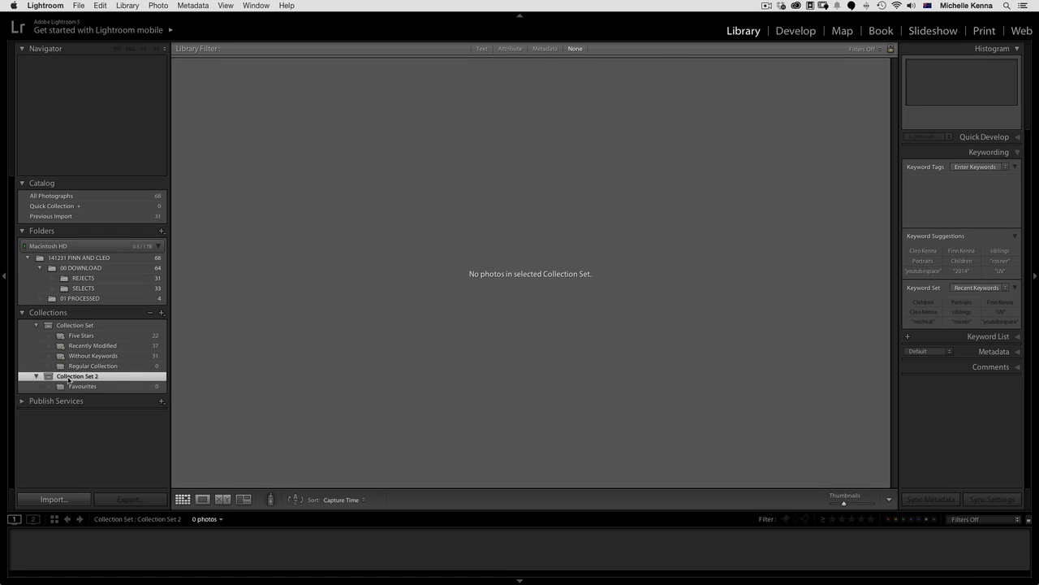
Add the three green-labelled JPG photos from All Photographs to the Favourites collection and open that collection
{"action": "left_click", "coordinate": [140, 387]}
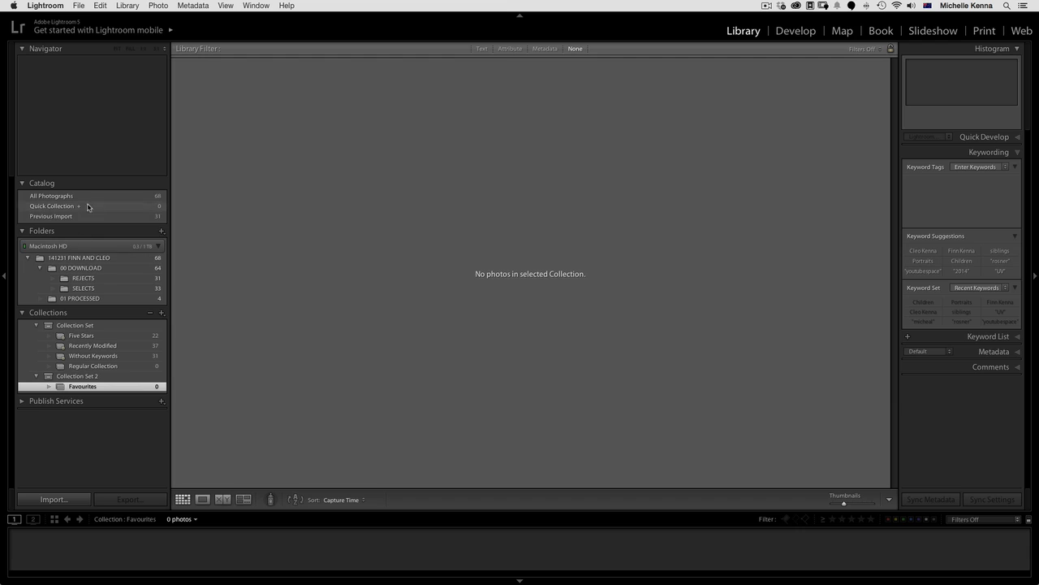
{"action": "left_click", "coordinate": [112, 197]}
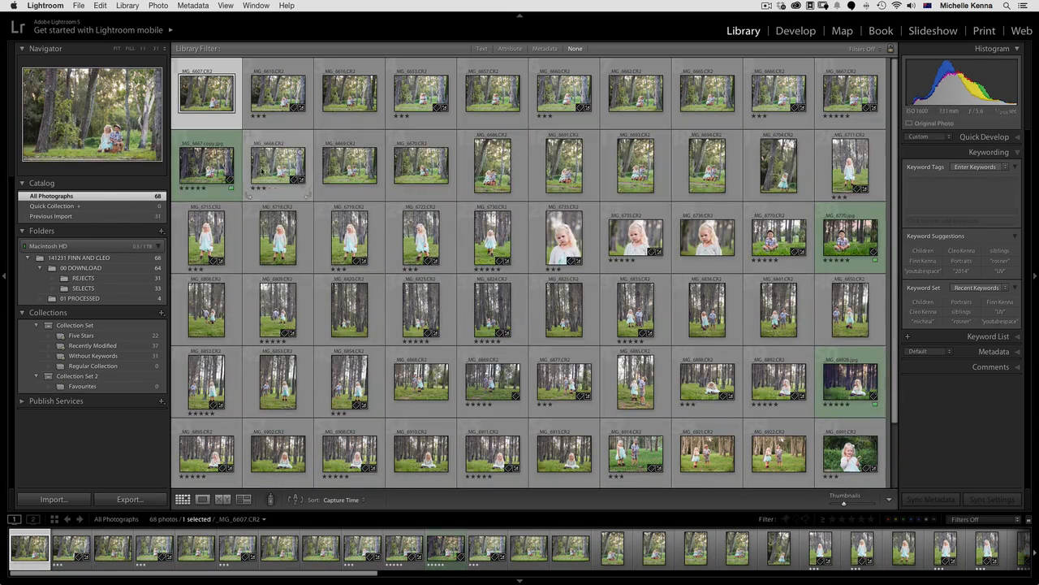
{"action": "left_click_drag", "start_coordinate": [207, 166], "coordinate": [126, 390]}
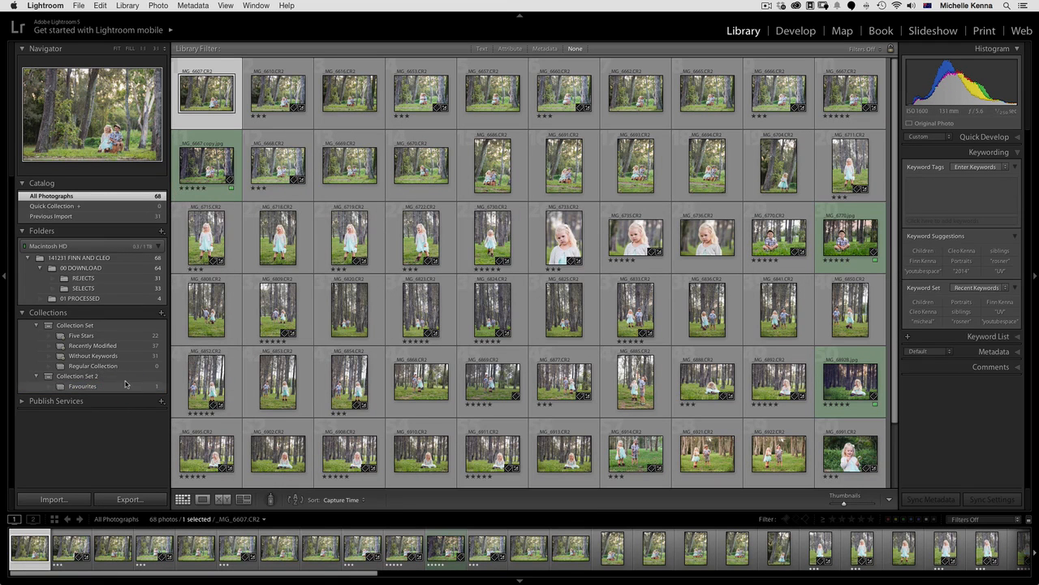
{"action": "left_click_drag", "start_coordinate": [822, 266], "coordinate": [91, 385]}
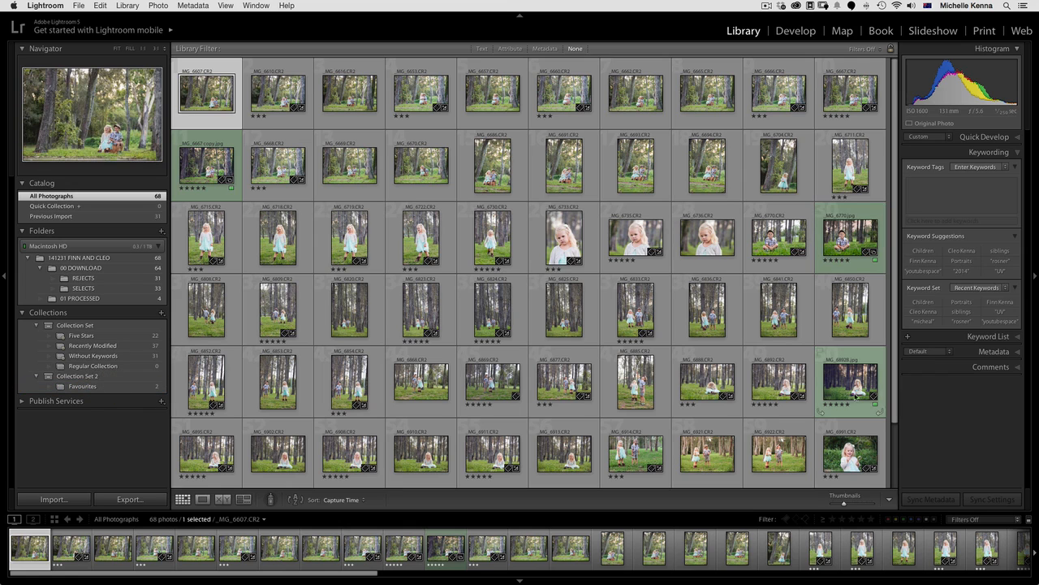
{"action": "left_click_drag", "start_coordinate": [850, 380], "coordinate": [136, 390]}
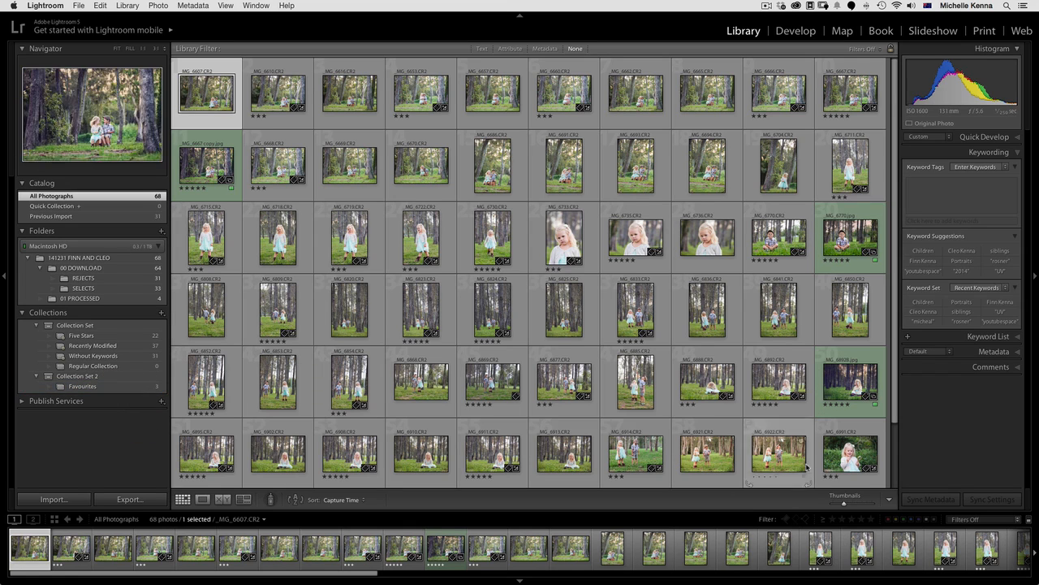
{"action": "left_click", "coordinate": [101, 386]}
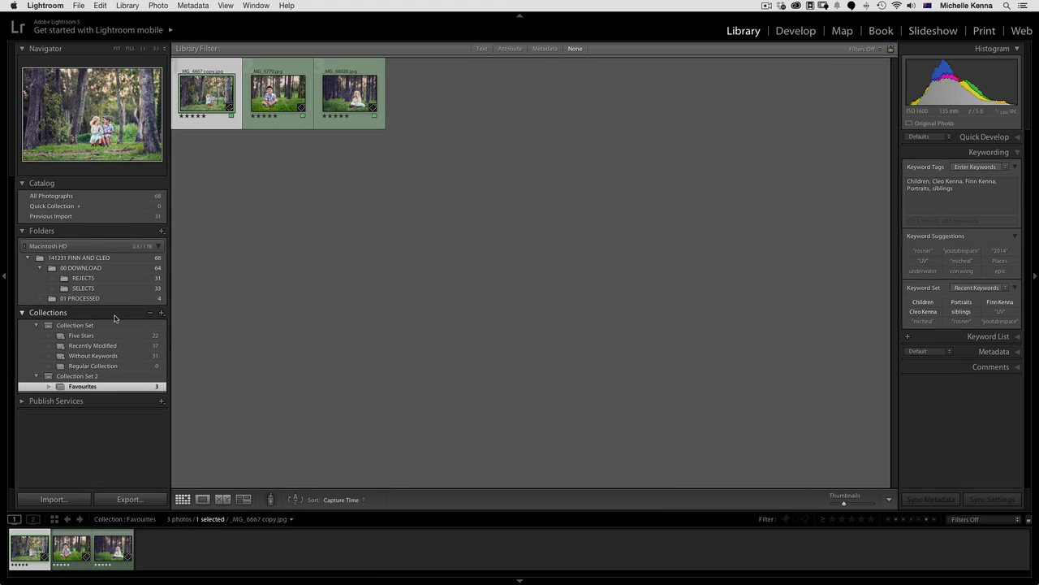
Start a smart collection inside Collection Set 2 with the rule Rating is five stars
{"action": "left_click", "coordinate": [161, 313]}
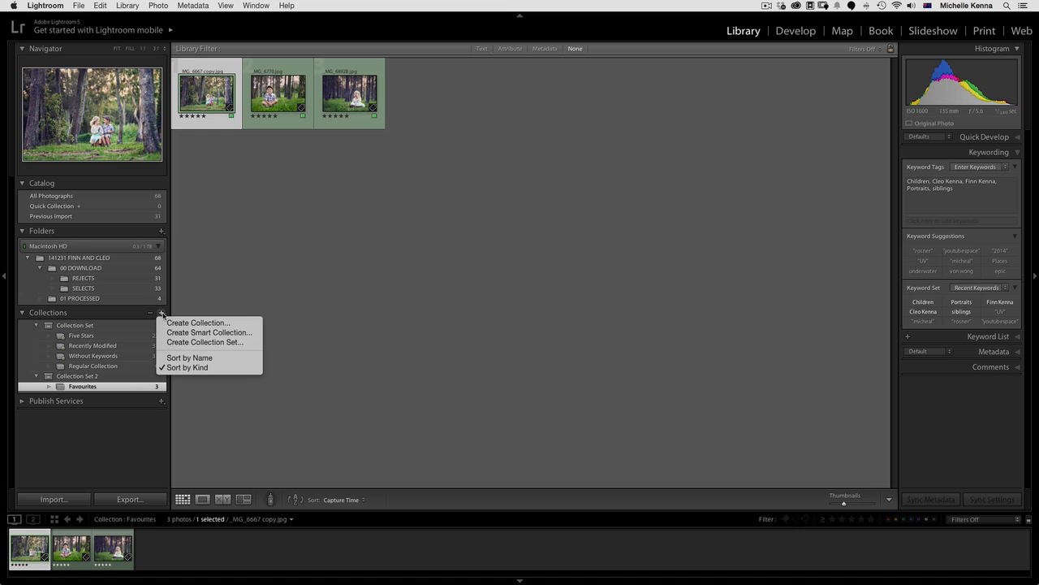
{"action": "left_click", "coordinate": [252, 335]}
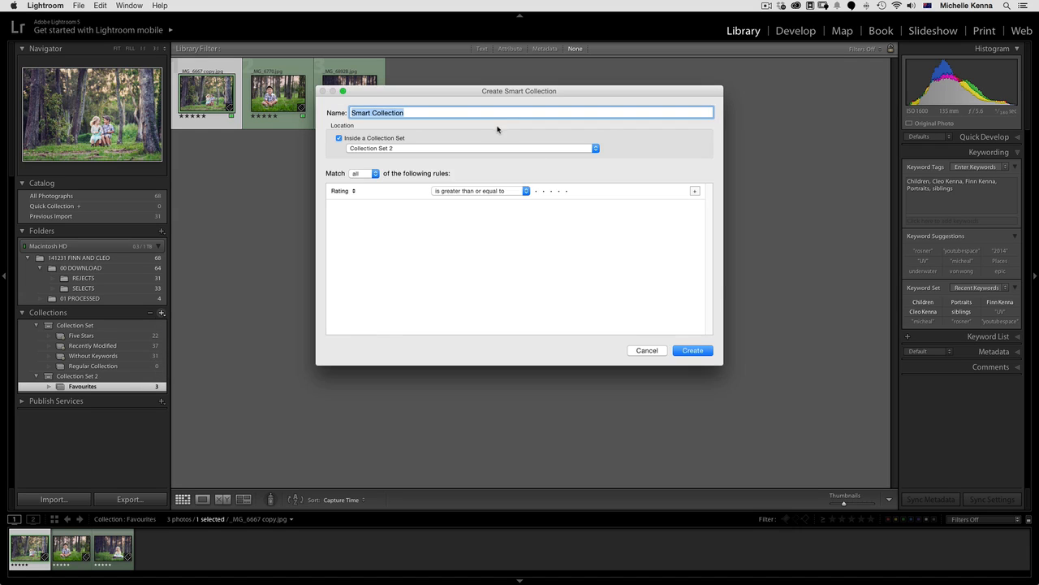
{"action": "left_click", "coordinate": [348, 192]}
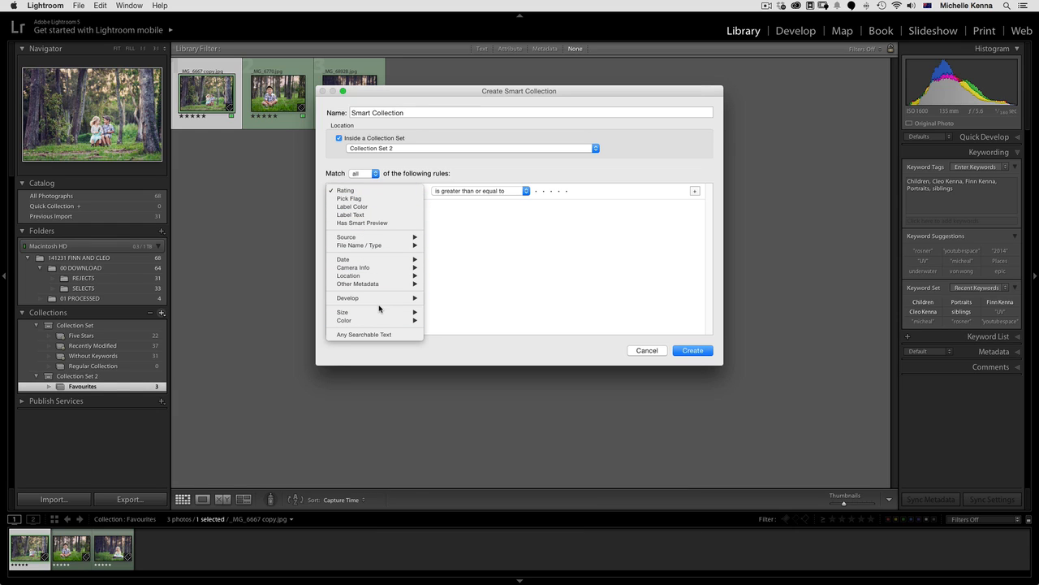
{"action": "left_click", "coordinate": [369, 192]}
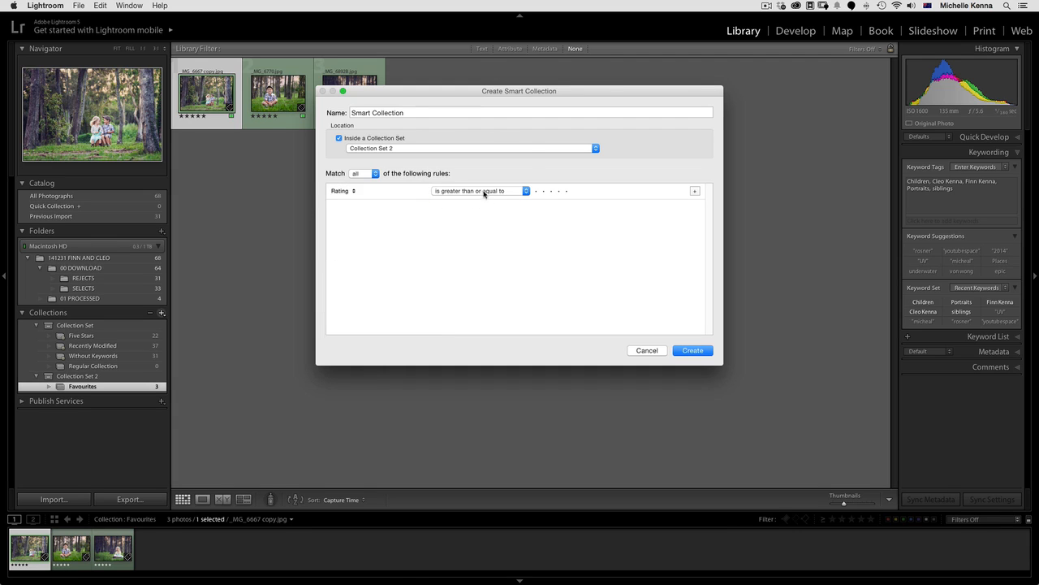
{"action": "left_click", "coordinate": [482, 191]}
{"action": "left_click", "coordinate": [473, 147]}
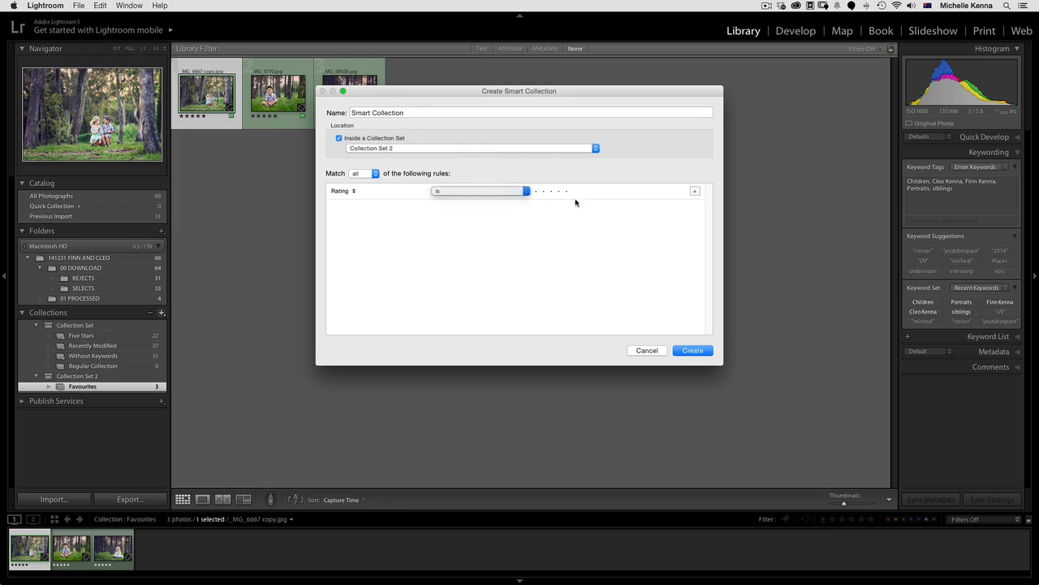
{"action": "left_click", "coordinate": [566, 190]}
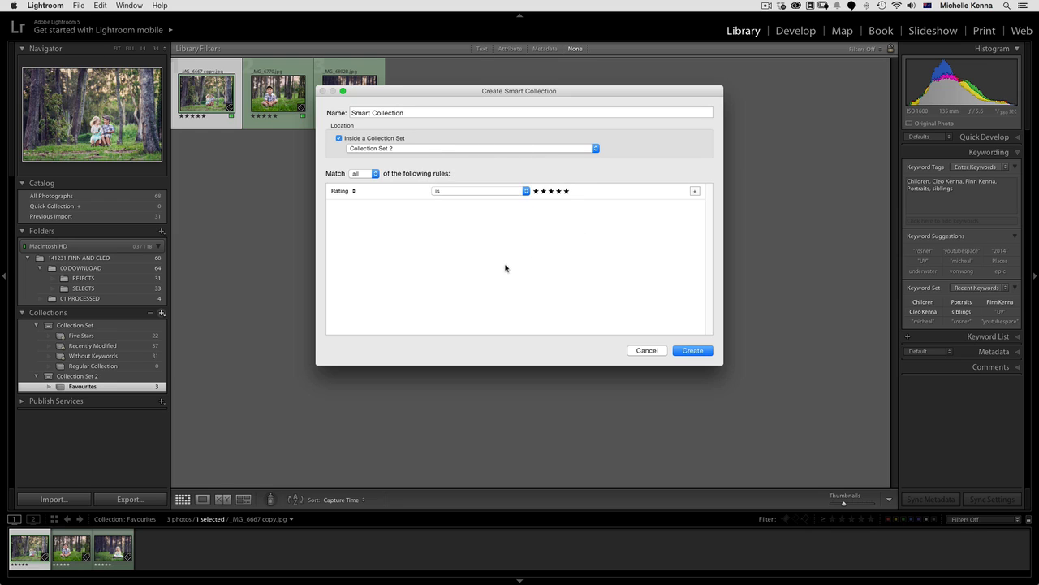
Add a second smart collection rule requiring Label Color is green
{"action": "left_click", "coordinate": [695, 191]}
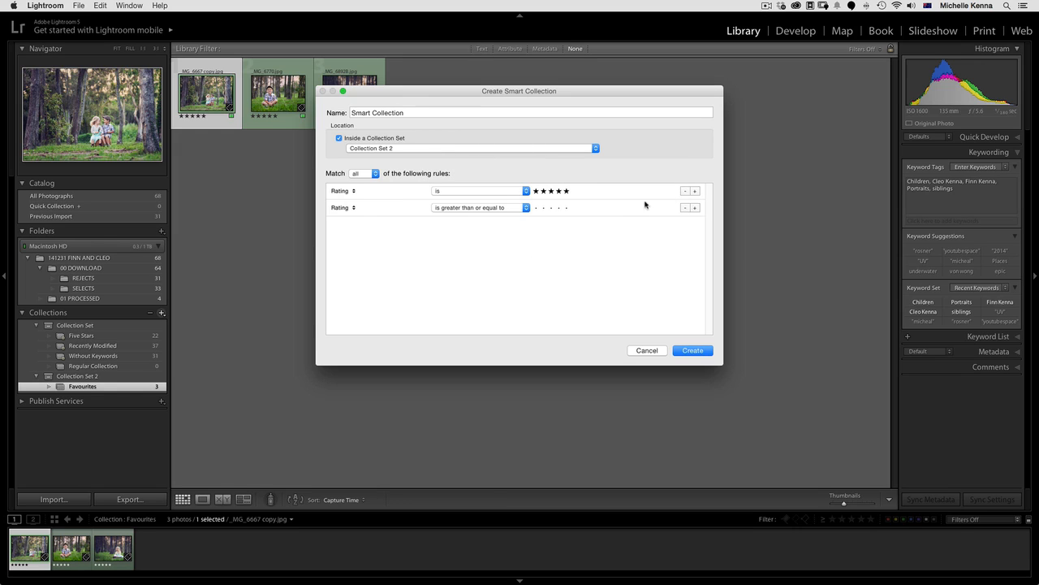
{"action": "left_click", "coordinate": [354, 208]}
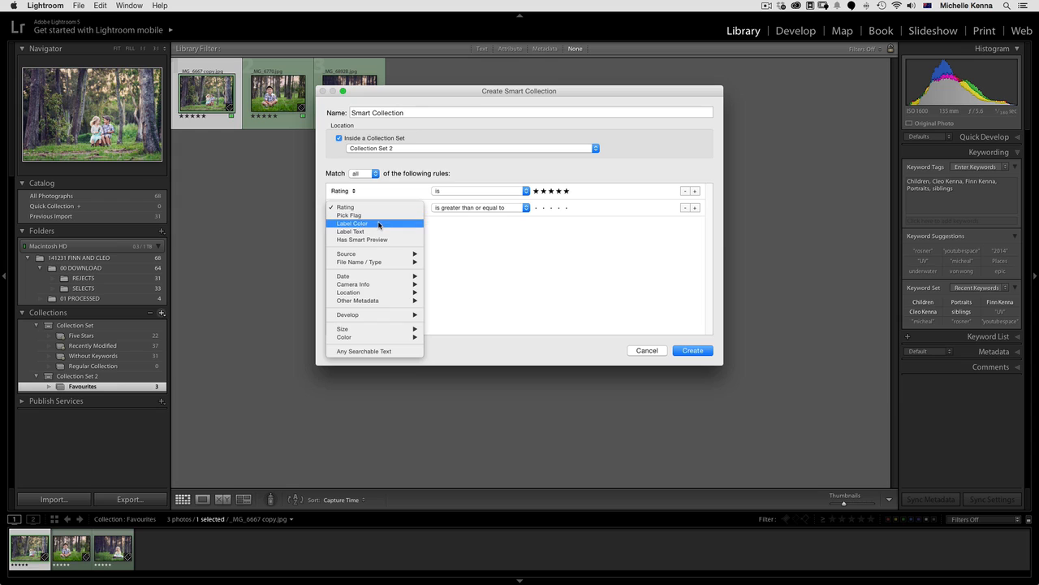
{"action": "left_click", "coordinate": [376, 223]}
{"action": "left_click", "coordinate": [580, 208]}
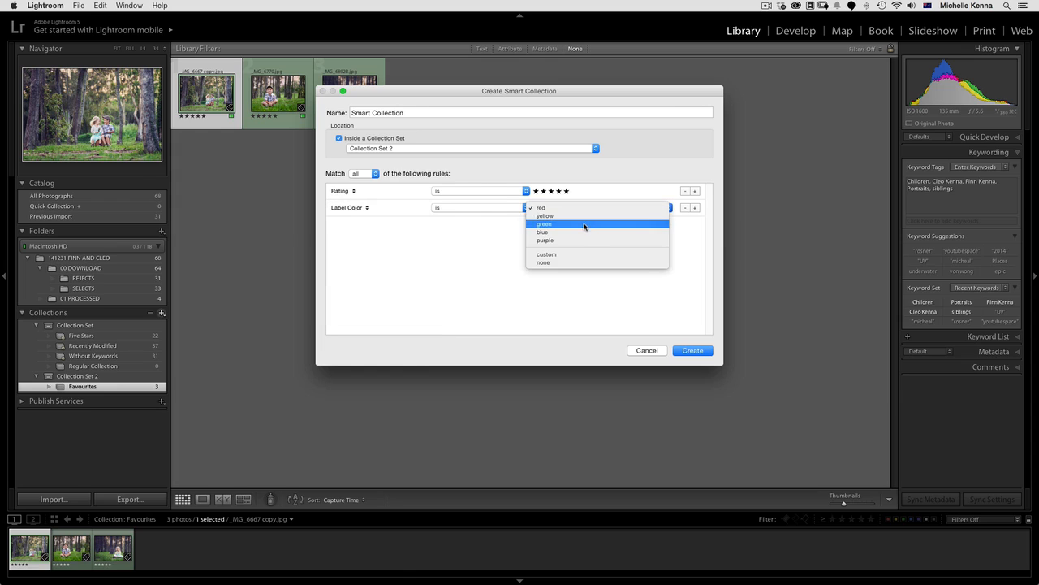
{"action": "left_click", "coordinate": [595, 224]}
{"action": "left_click", "coordinate": [359, 209]}
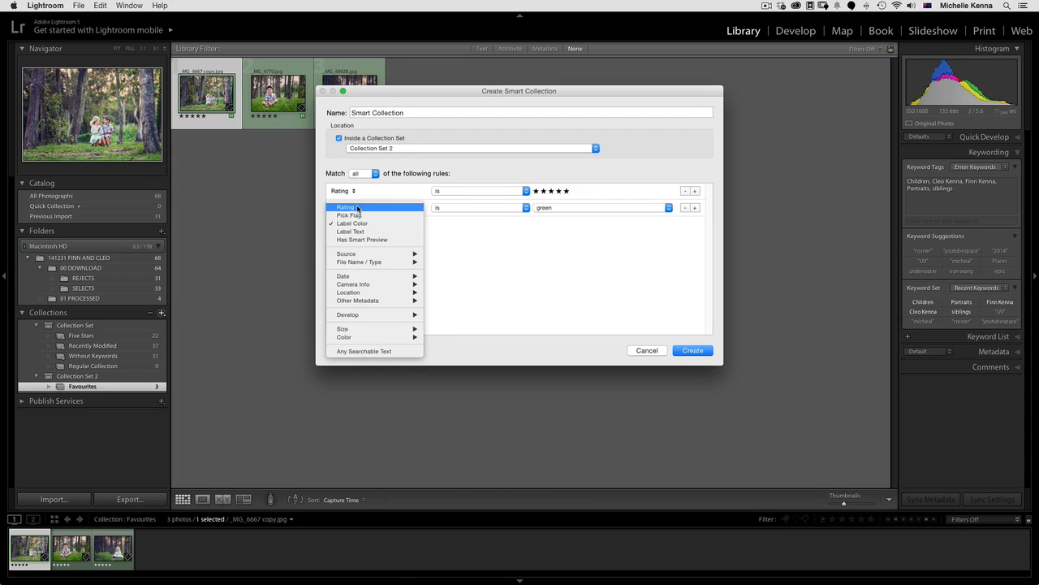
{"action": "mouse_move", "coordinate": [372, 284]}
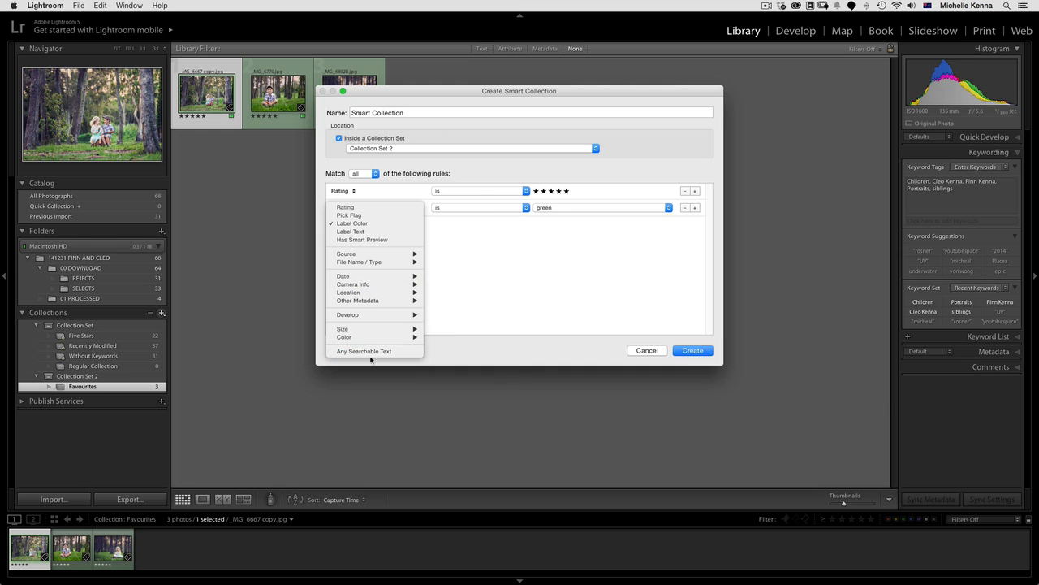
{"action": "left_click", "coordinate": [497, 294]}
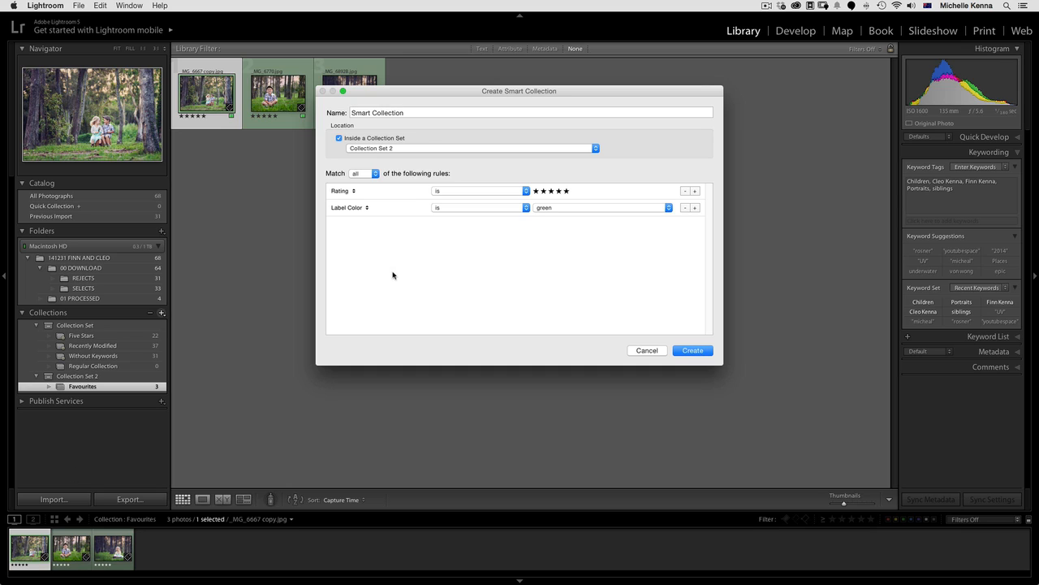
Try the any and none match options for the smart collection rules and restore the match to all
{"action": "left_click", "coordinate": [374, 174]}
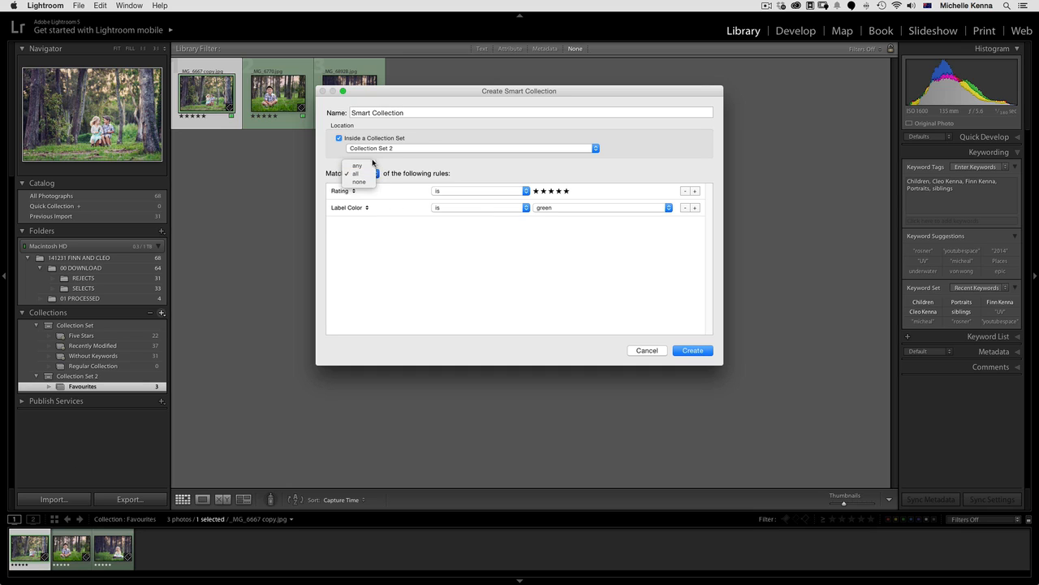
{"action": "left_click", "coordinate": [374, 166]}
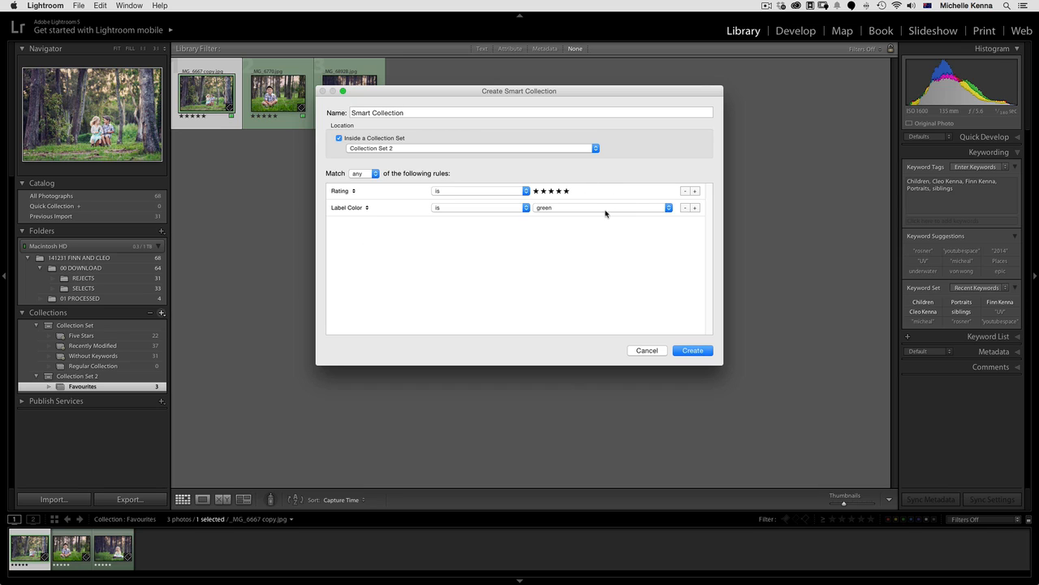
{"action": "left_click", "coordinate": [373, 176]}
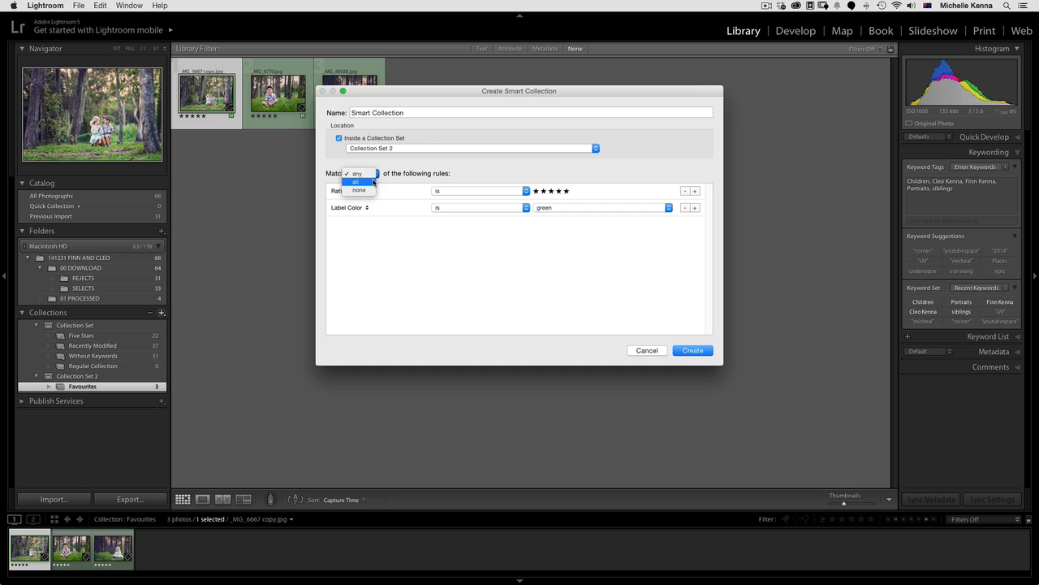
{"action": "left_click", "coordinate": [373, 182]}
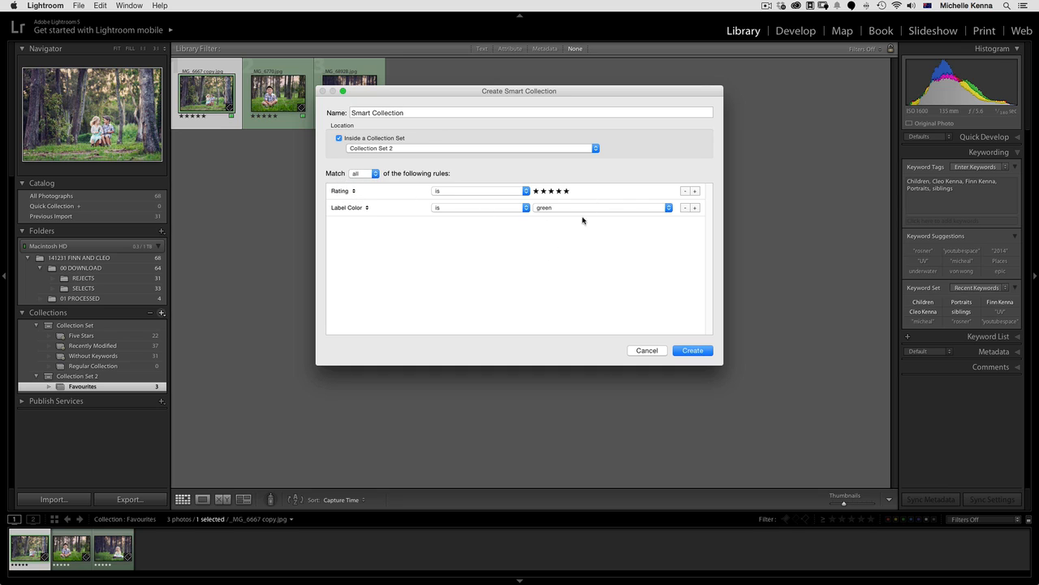
{"action": "left_click", "coordinate": [368, 177]}
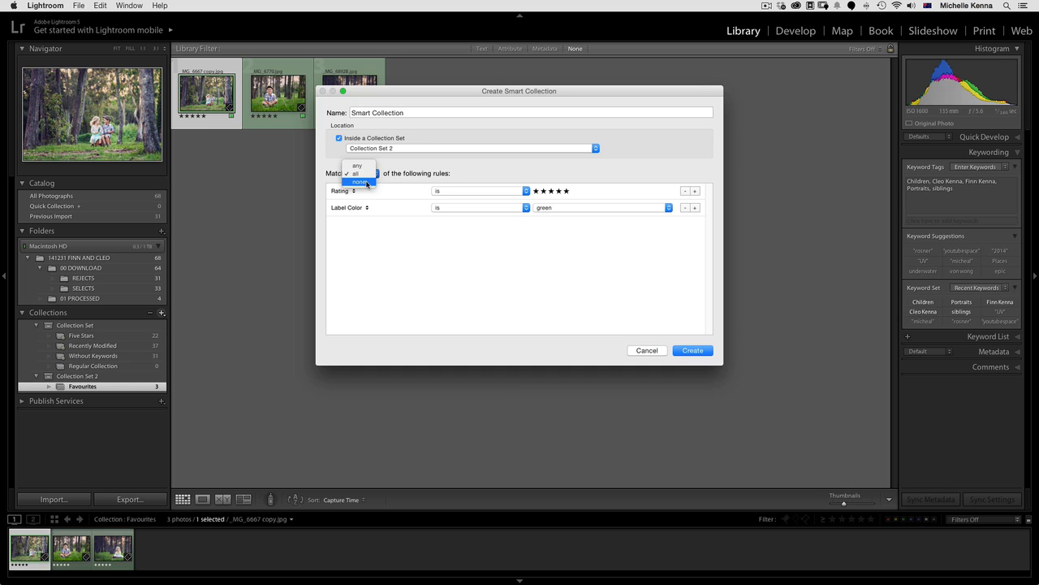
{"action": "left_click", "coordinate": [368, 184]}
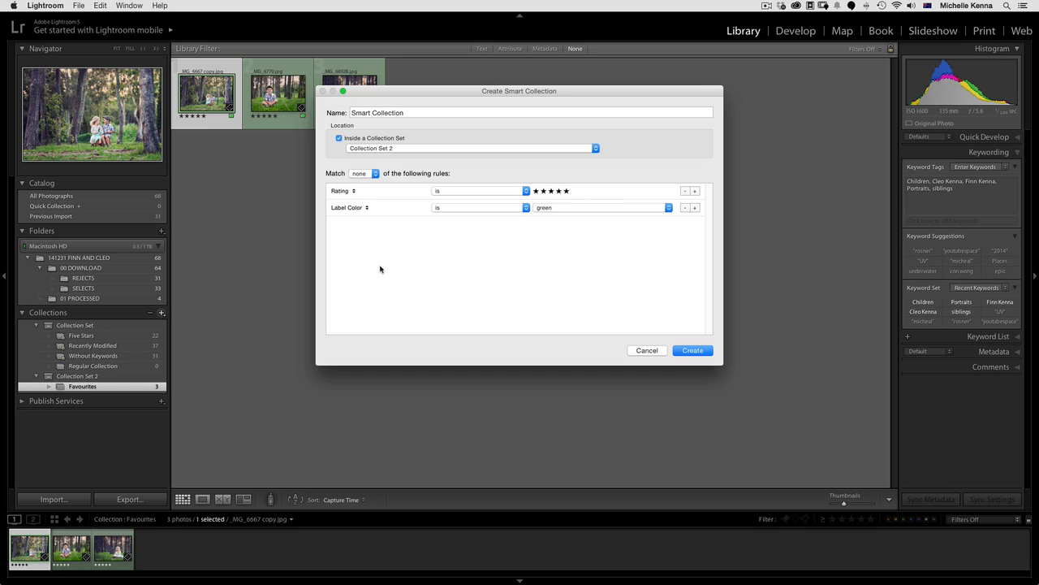
{"action": "left_click", "coordinate": [369, 177]}
{"action": "left_click", "coordinate": [369, 167]}
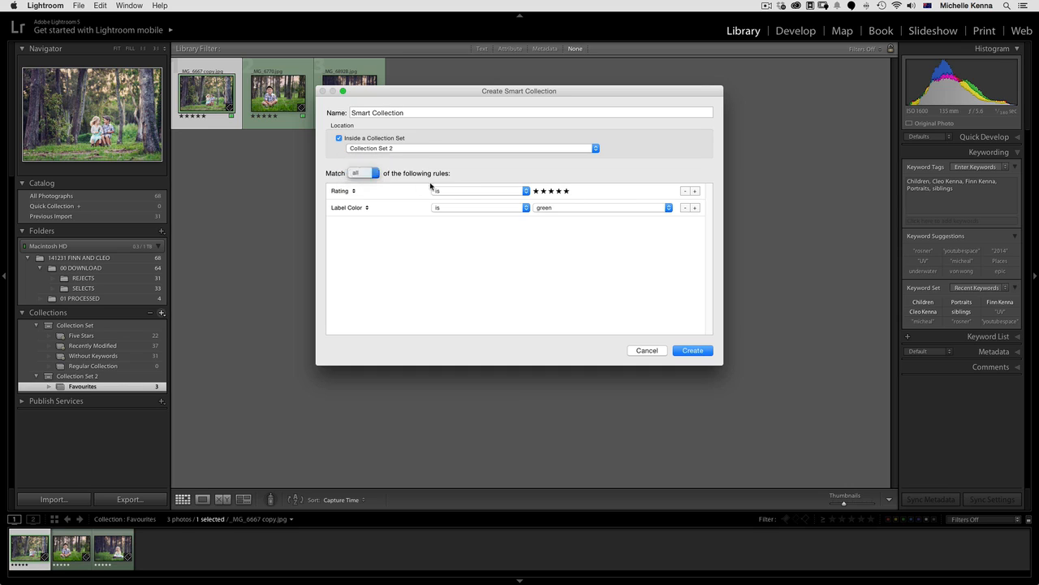
Name the smart collection Green 5* and create it
{"action": "triple_click", "coordinate": [412, 114]}
{"action": "type", "text": "Green "}
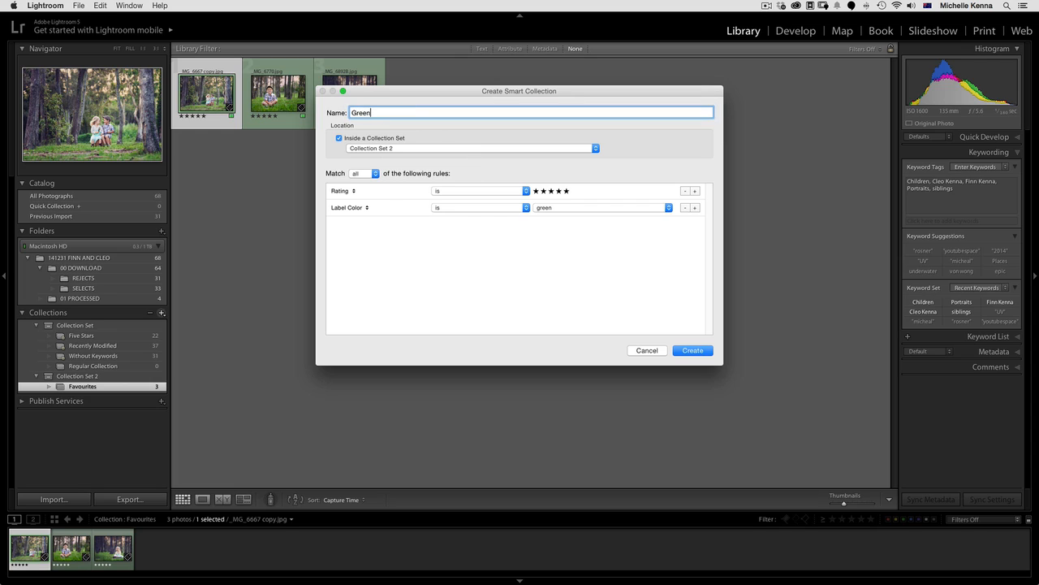
{"action": "type", "text": "%"}
{"action": "left_click", "coordinate": [703, 351]}
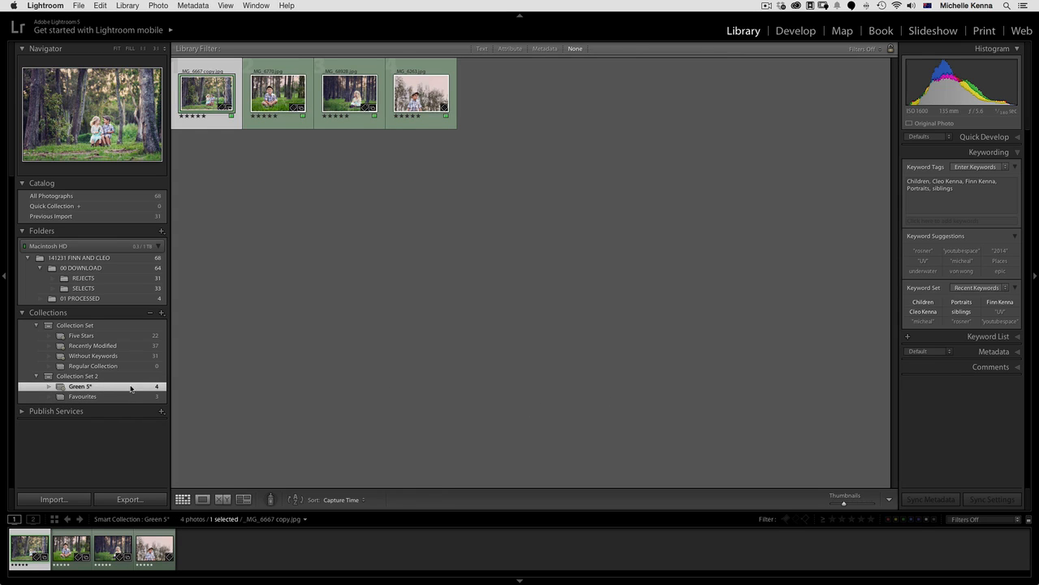
Set the Green 5* smart collection to match any of its rules, save it, and reopen its rules to check them without making changes
{"action": "double_click", "coordinate": [60, 388]}
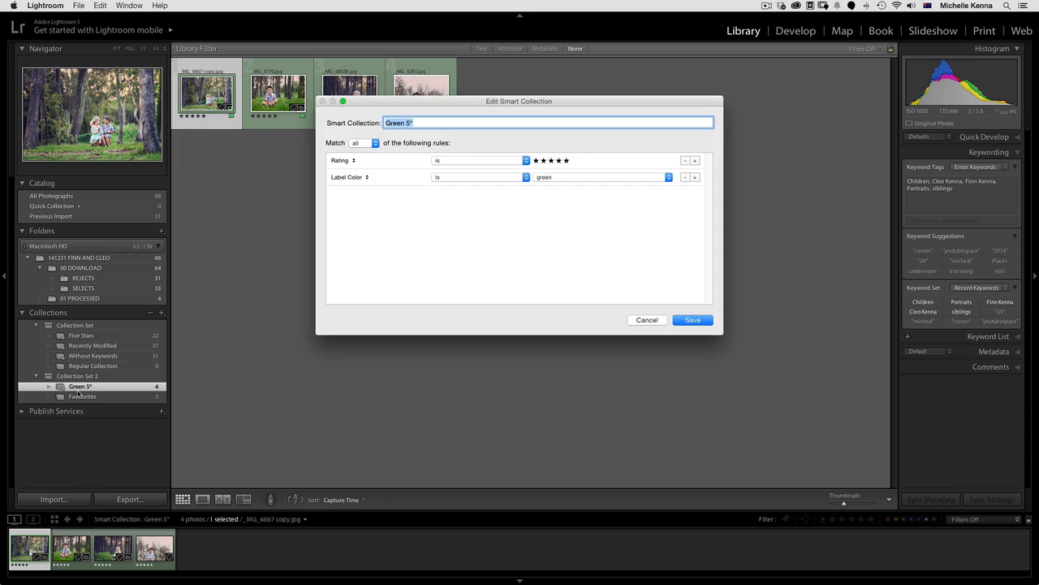
{"action": "left_click", "coordinate": [378, 144]}
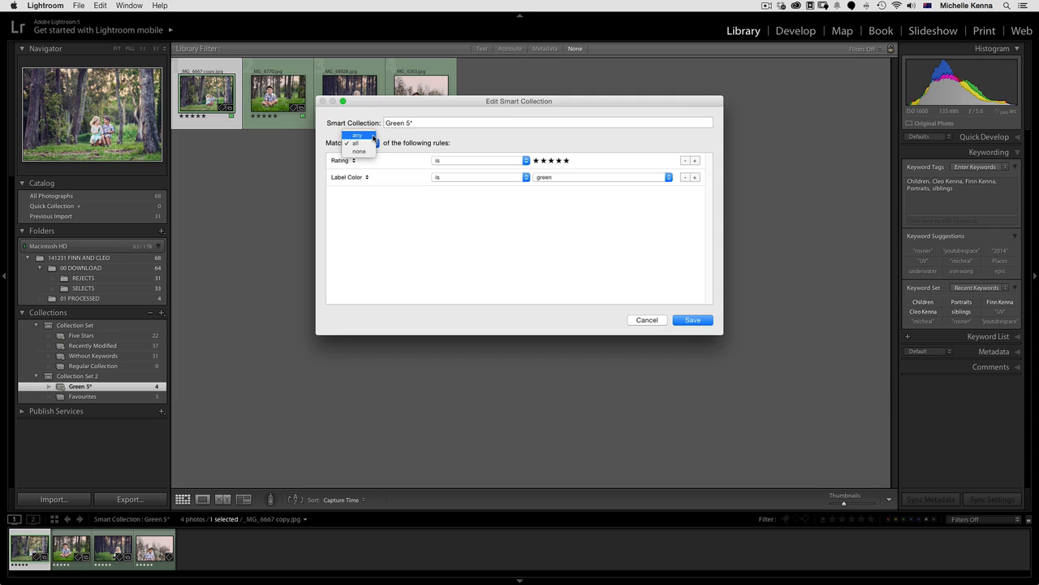
{"action": "left_click", "coordinate": [372, 136]}
{"action": "left_click", "coordinate": [694, 322]}
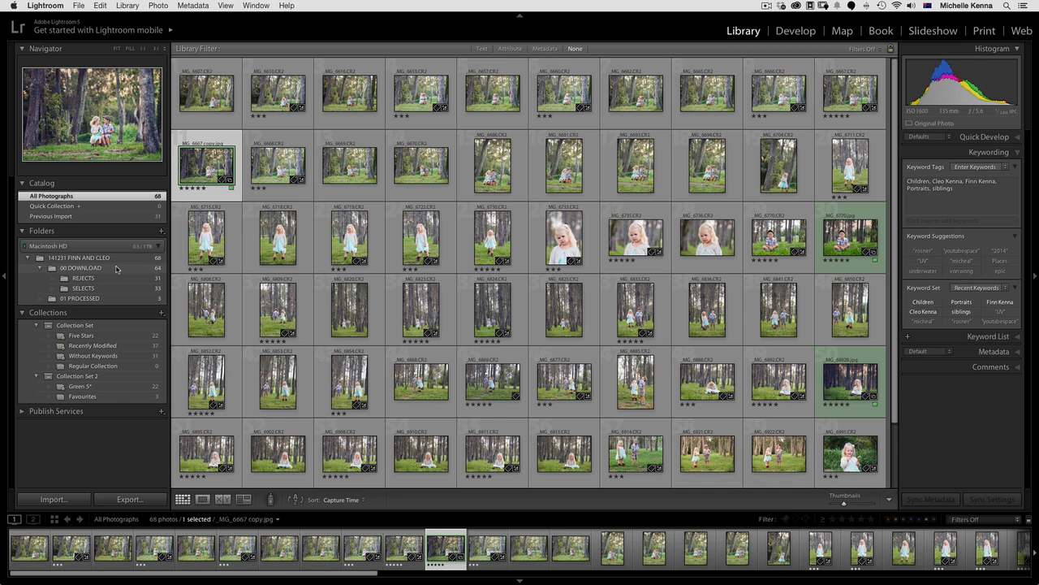
{"action": "double_click", "coordinate": [60, 388]}
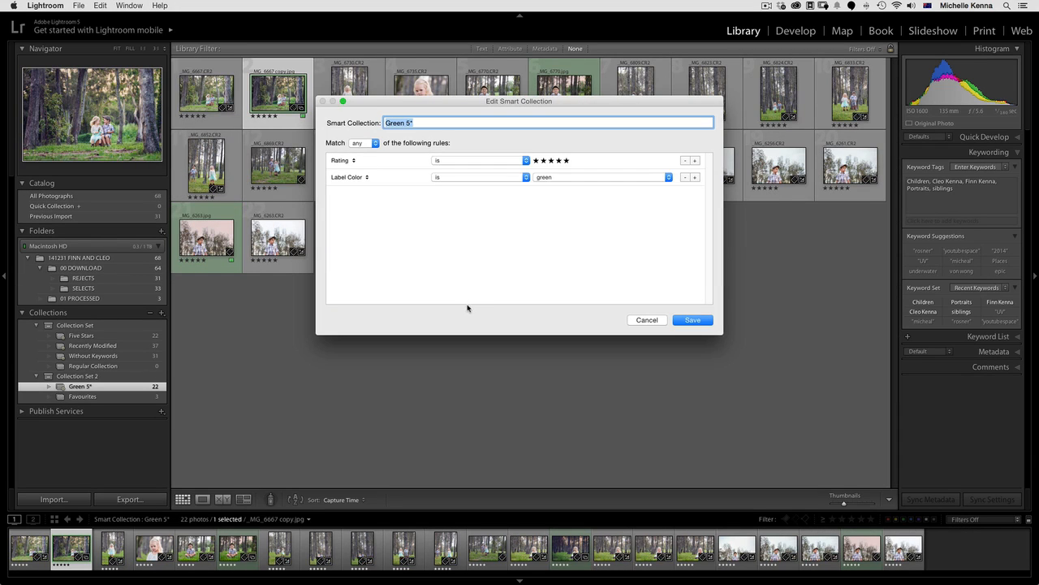
{"action": "left_click", "coordinate": [648, 320]}
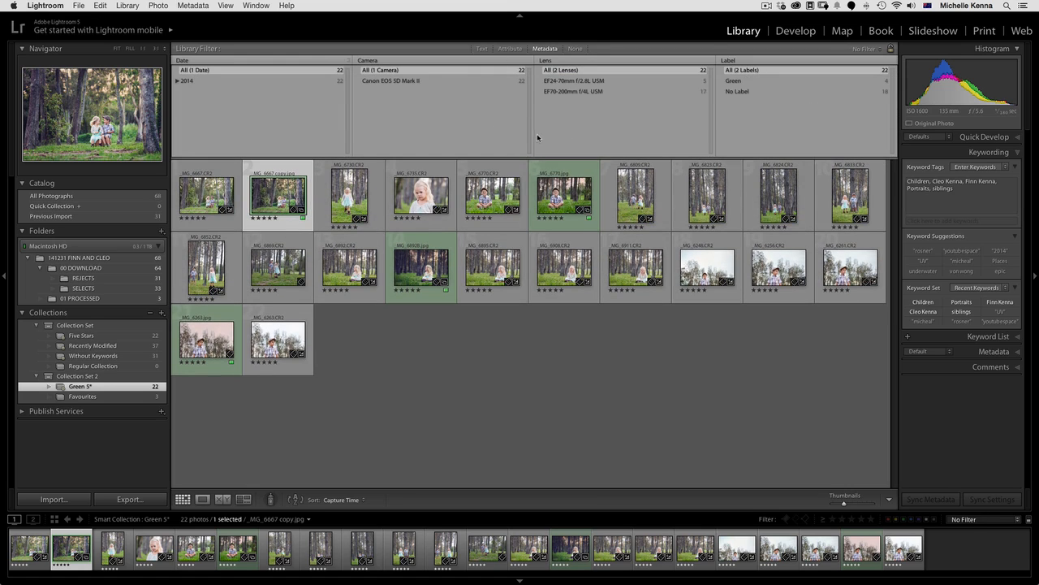
Replace the Camera metadata filter with Camera Serial Number, filter Green 5* by the second listed camera, and open the Favourites collection
{"action": "left_click", "coordinate": [366, 62]}
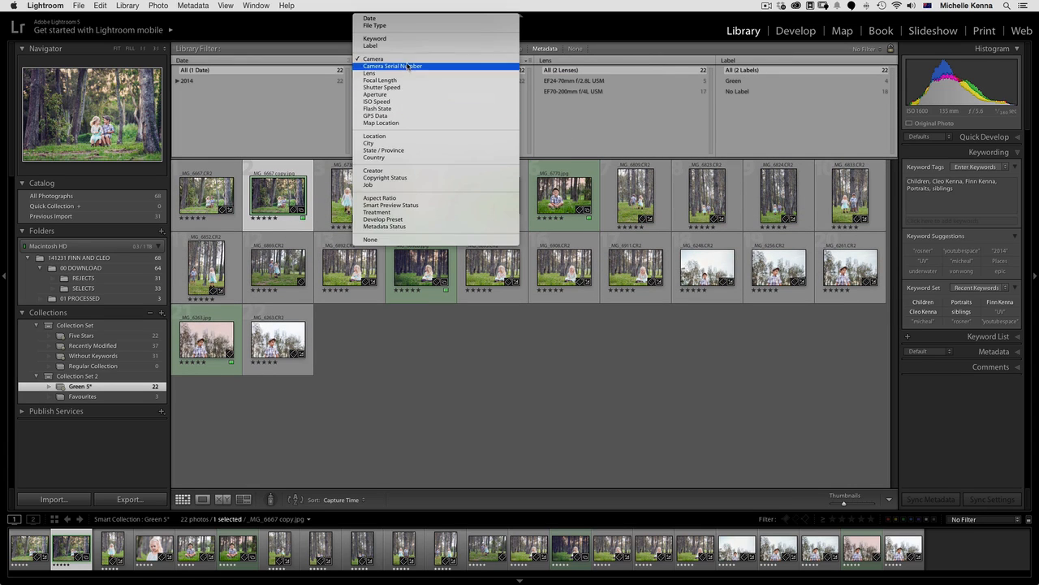
{"action": "left_click", "coordinate": [500, 71]}
{"action": "left_click", "coordinate": [410, 91]}
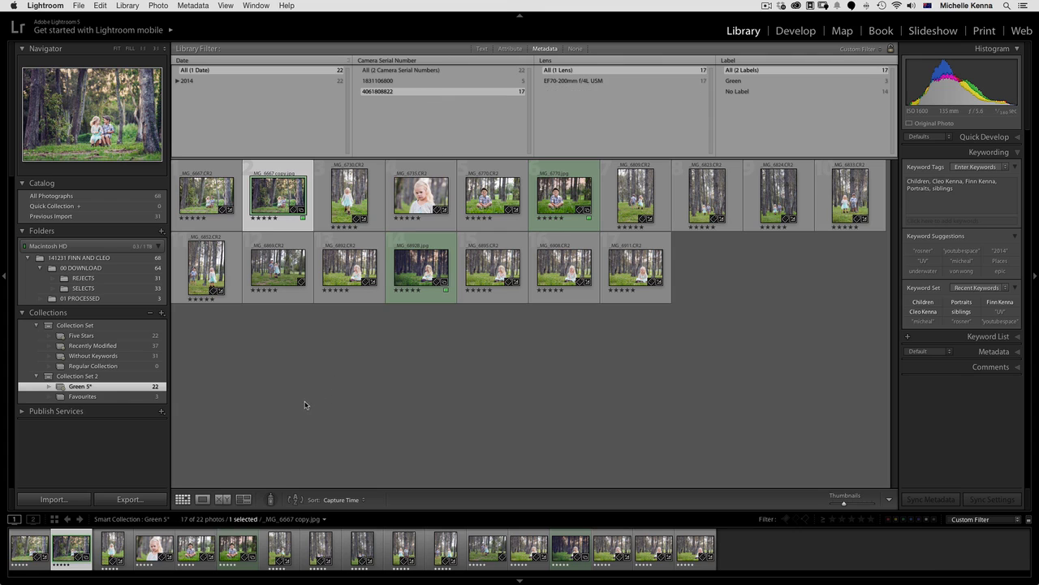
{"action": "left_click", "coordinate": [82, 396]}
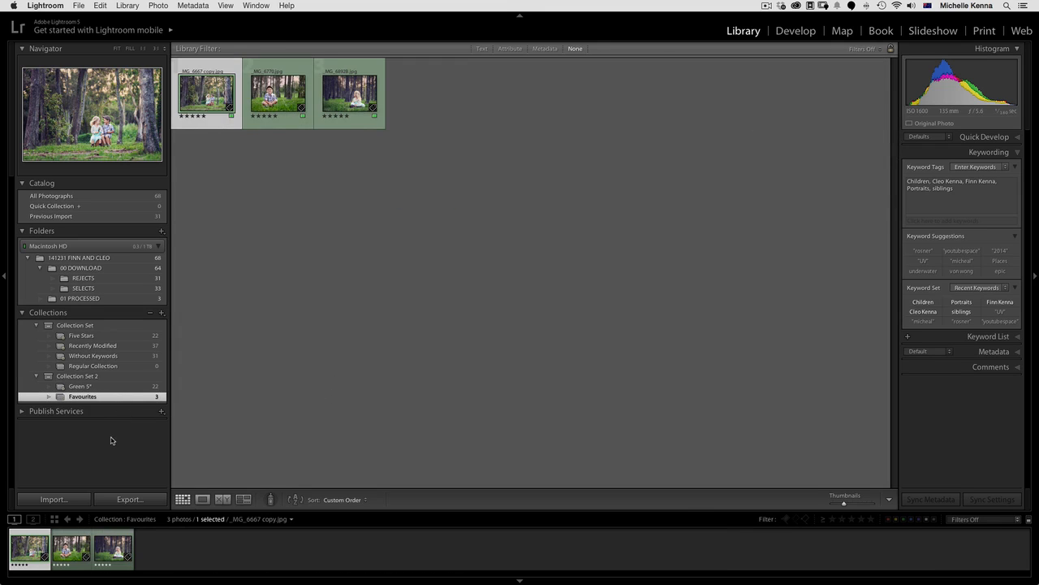